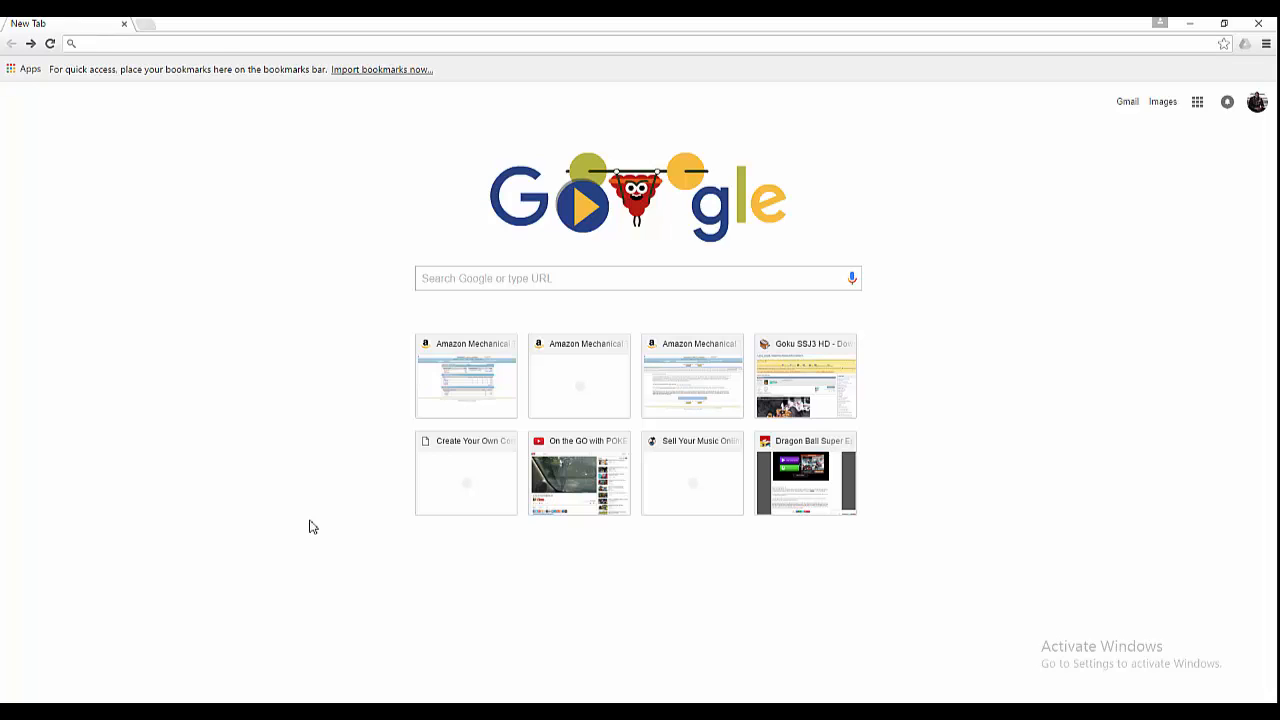
Search Google for an MP3 cutter and go to the mp3cut.net 'Online MP3 Cutter' result
{"action": "left_click", "coordinate": [498, 285]}
{"action": "type", "text": "mpe cut"}
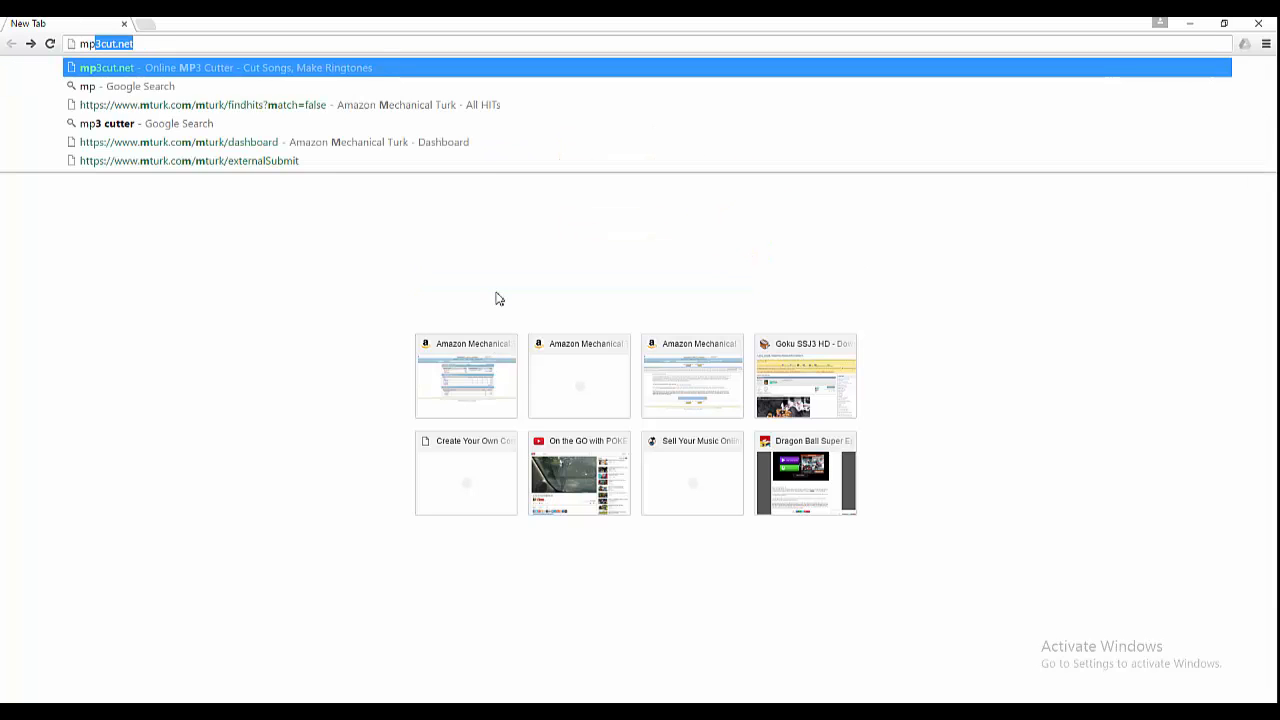
{"action": "key", "text": "Return"}
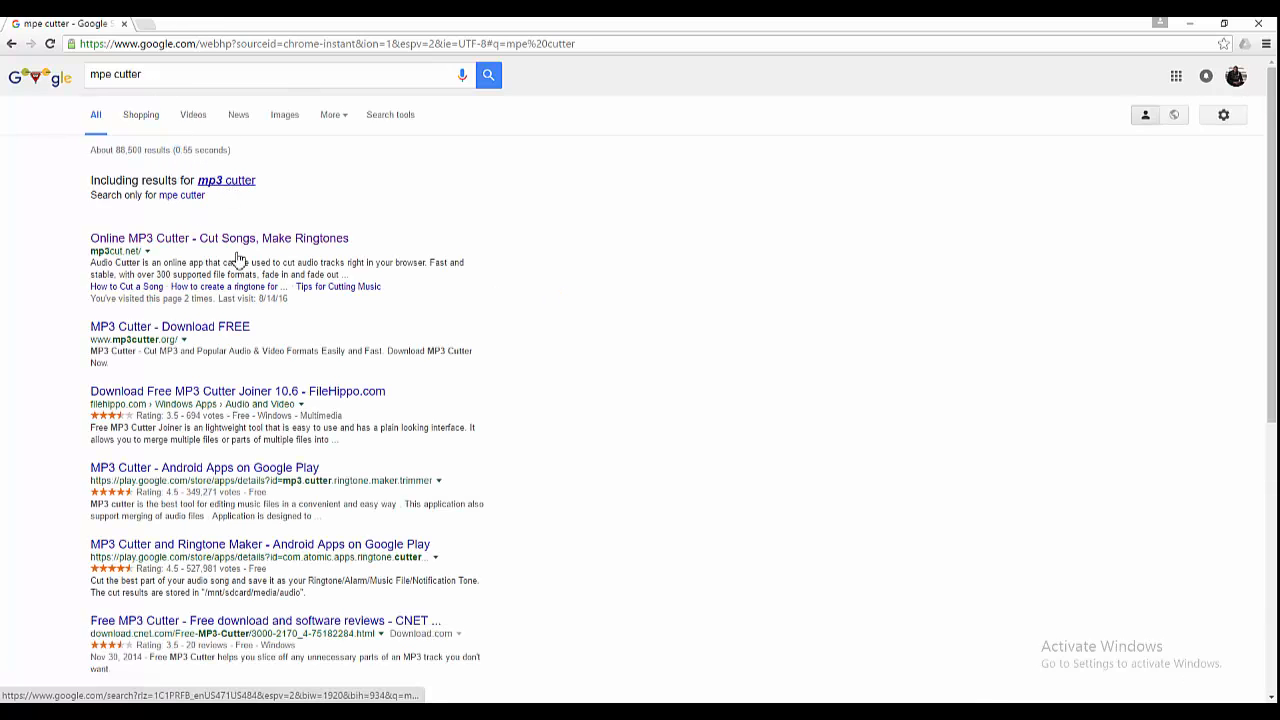
{"action": "left_click", "coordinate": [152, 240]}
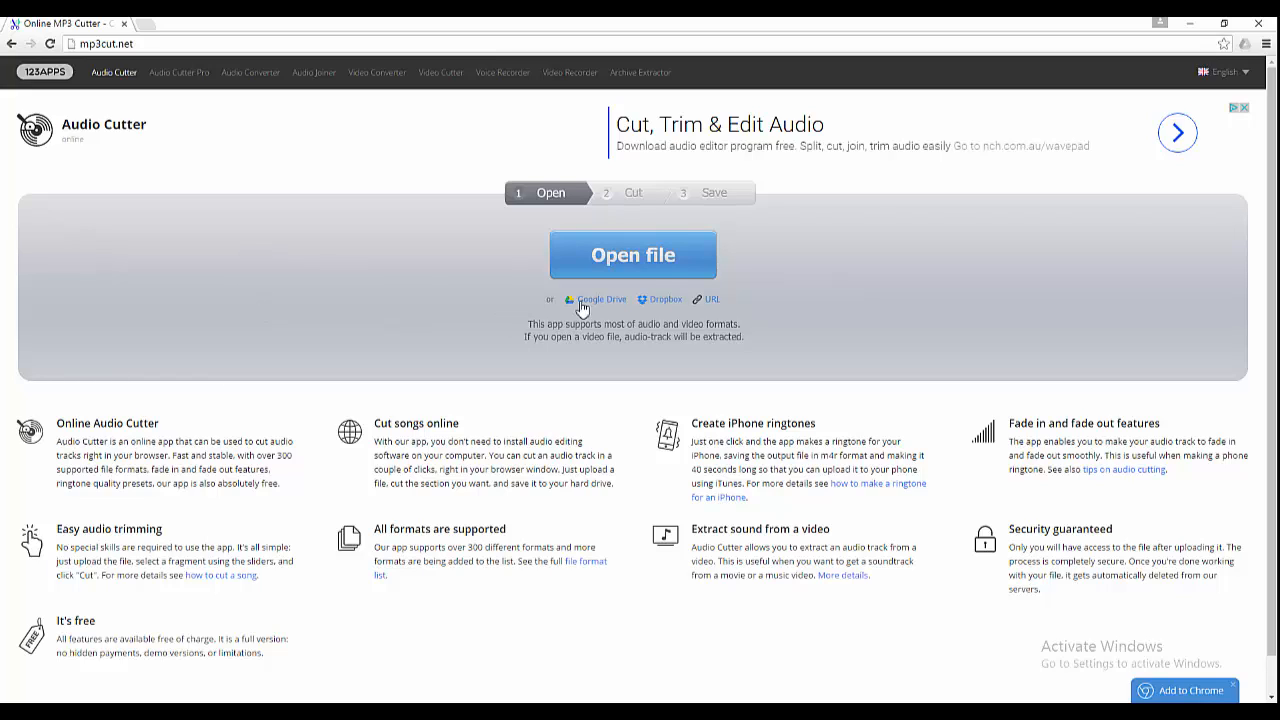
Load the track '3002' fin 1' from Music > Mastered into the audio cutter
{"action": "left_click", "coordinate": [650, 270]}
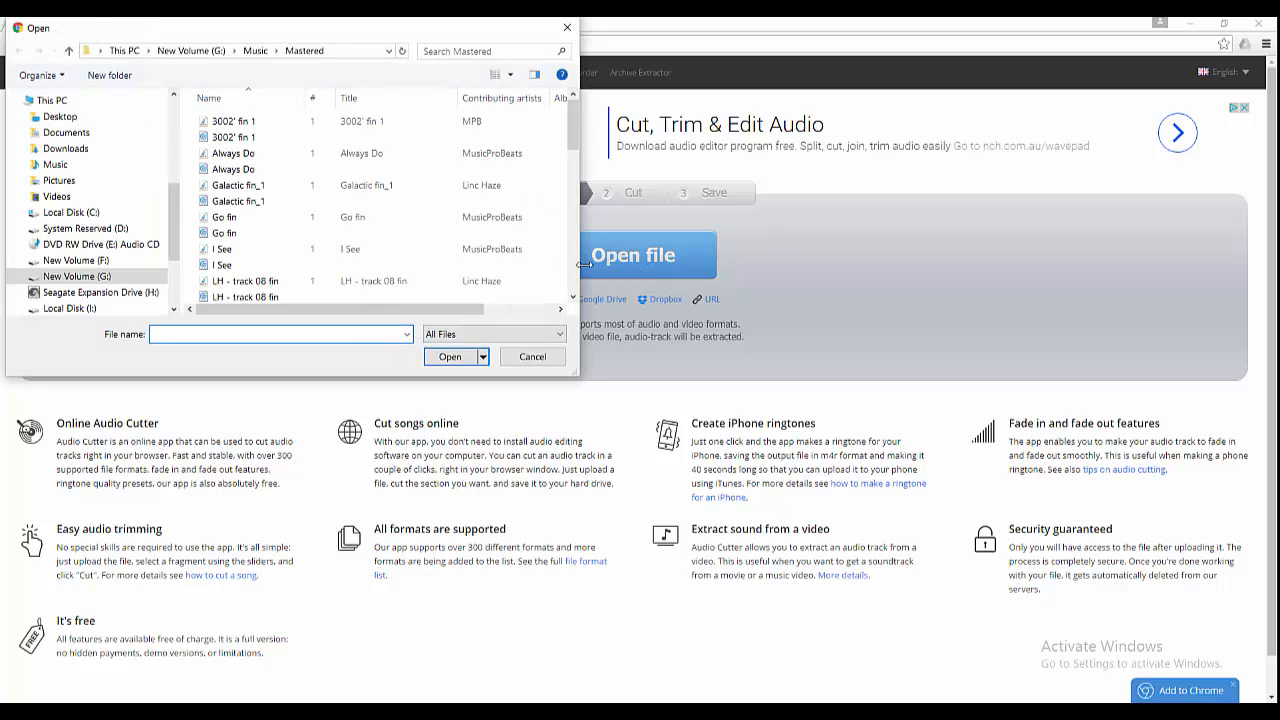
{"action": "double_click", "coordinate": [276, 125]}
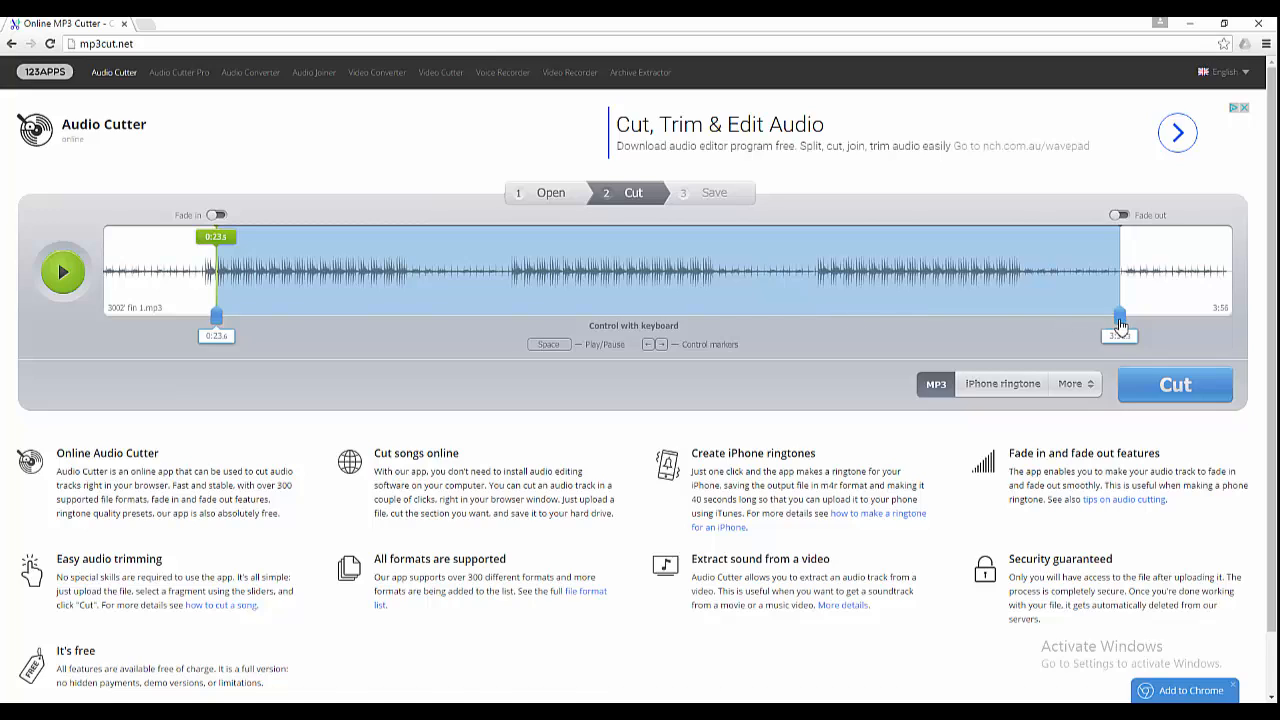
Set the selection to run from 0:23.6 to 0:43.1 and cut that section
{"action": "mouse_move", "coordinate": [1120, 322]}
{"action": "left_mouse_down"}
{"action": "mouse_move", "coordinate": [262, 322]}
{"action": "mouse_move", "coordinate": [275, 340]}
{"action": "left_mouse_up"}
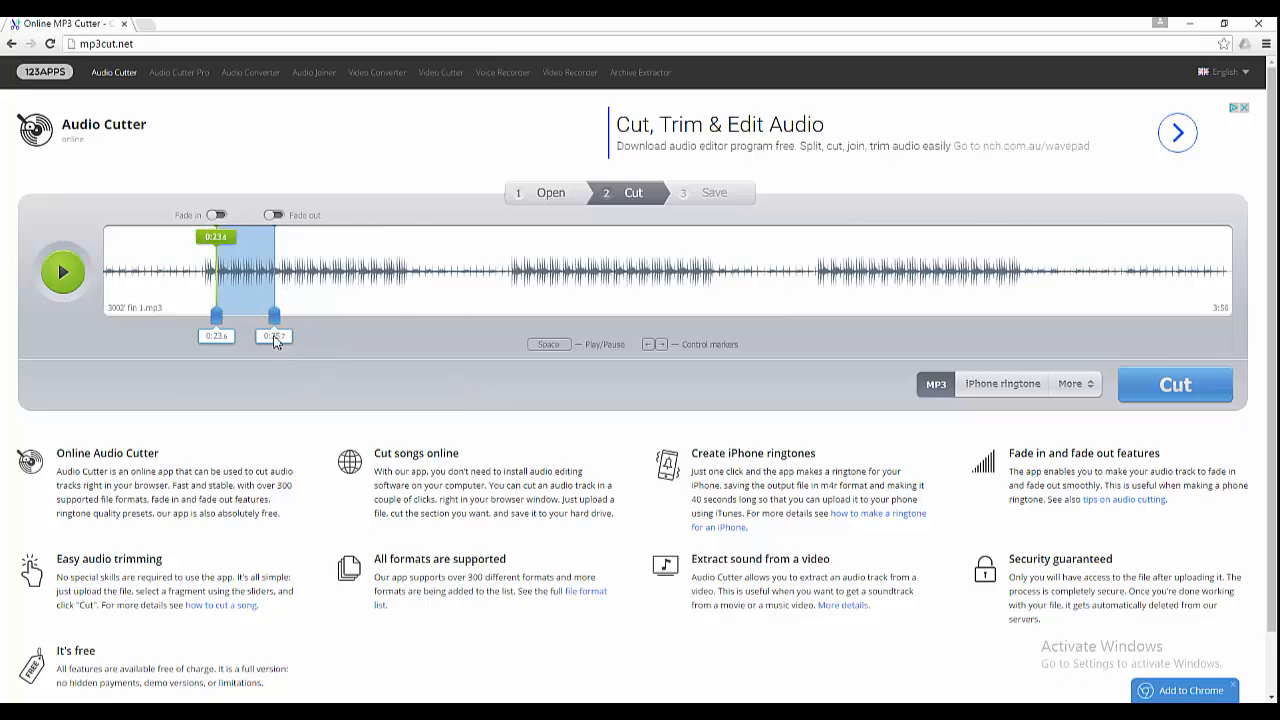
{"action": "left_click_drag", "start_coordinate": [274, 325], "coordinate": [311, 325]}
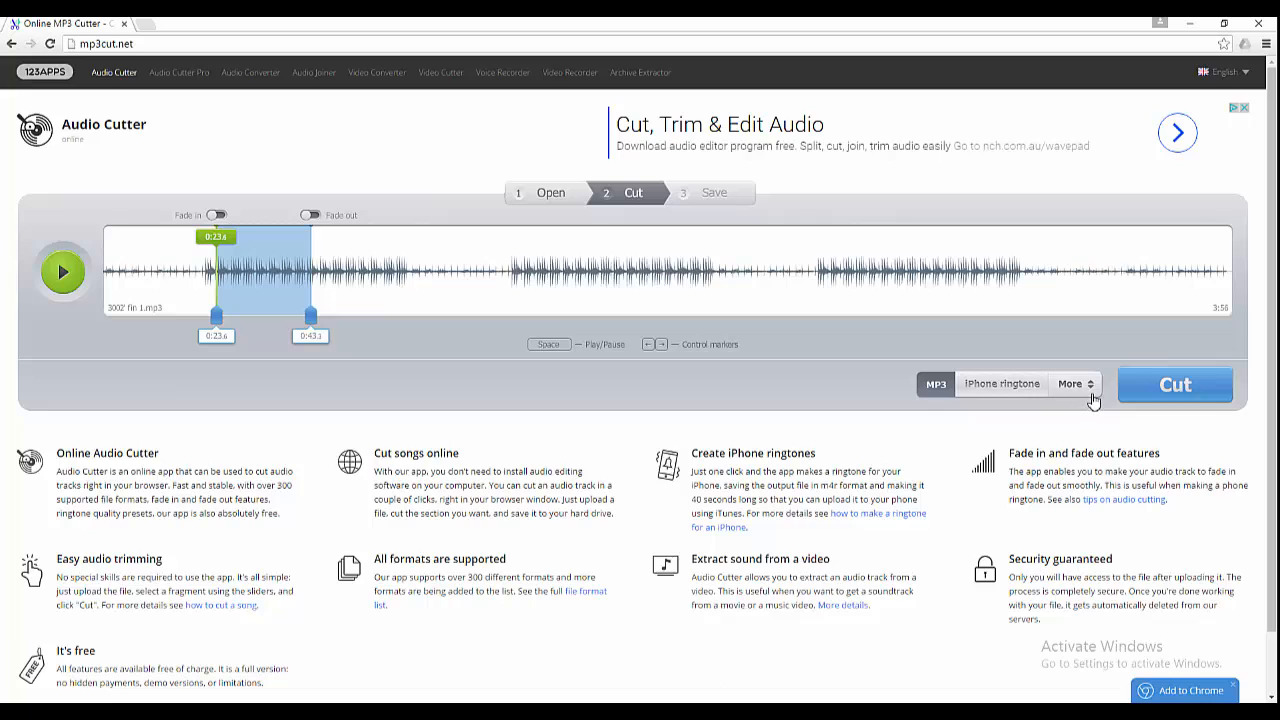
{"action": "left_click", "coordinate": [1186, 381]}
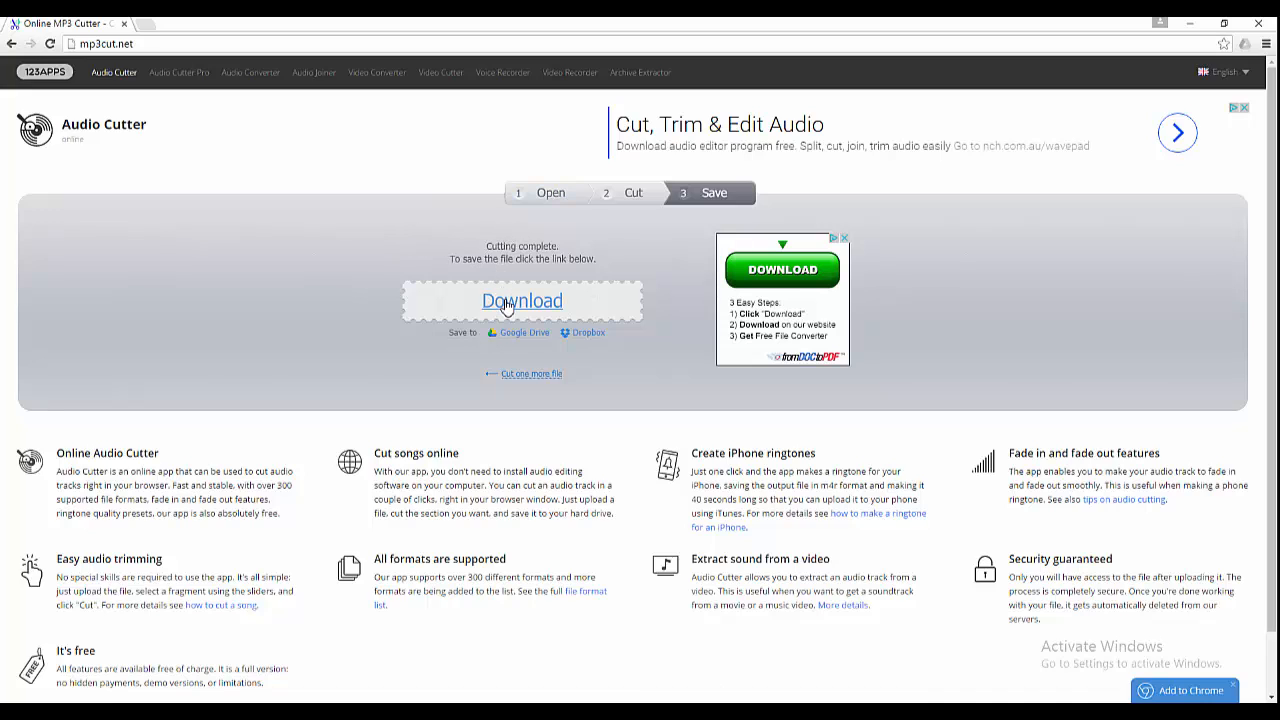
Download the trimmed clip and save it as an MP3 on This PC > Desktop
{"action": "left_click", "coordinate": [505, 305]}
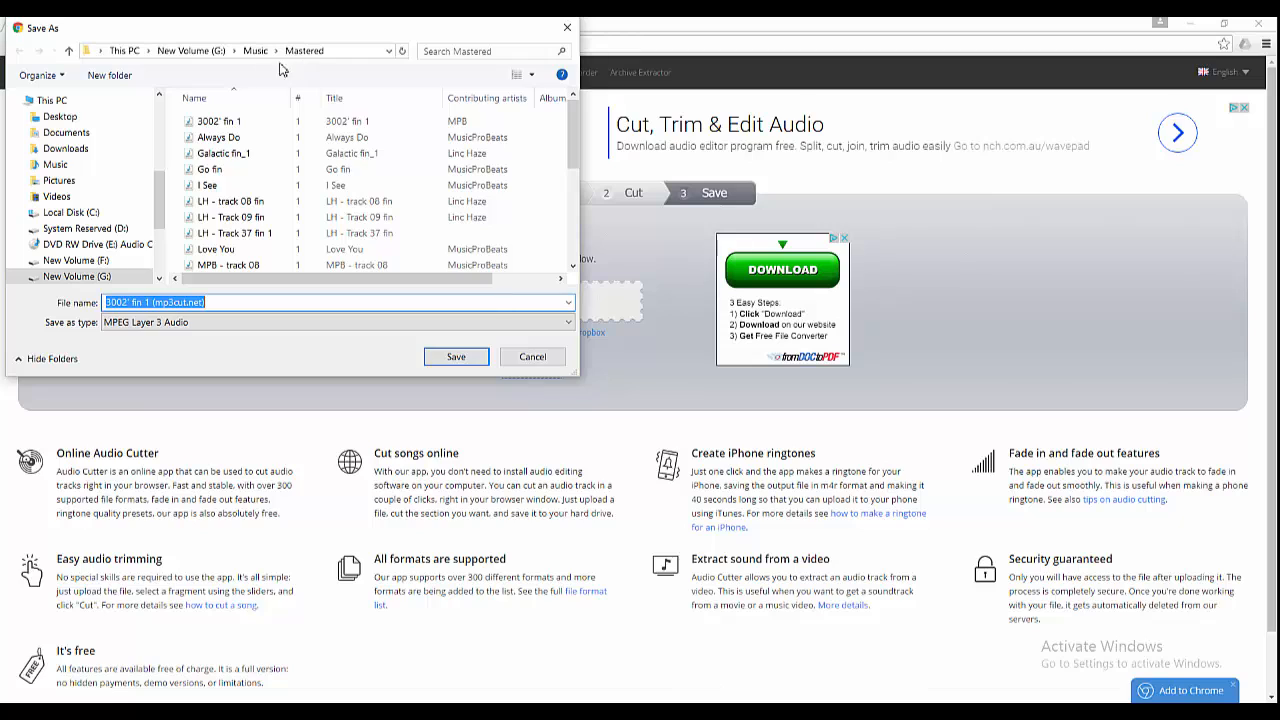
{"action": "left_click", "coordinate": [123, 51]}
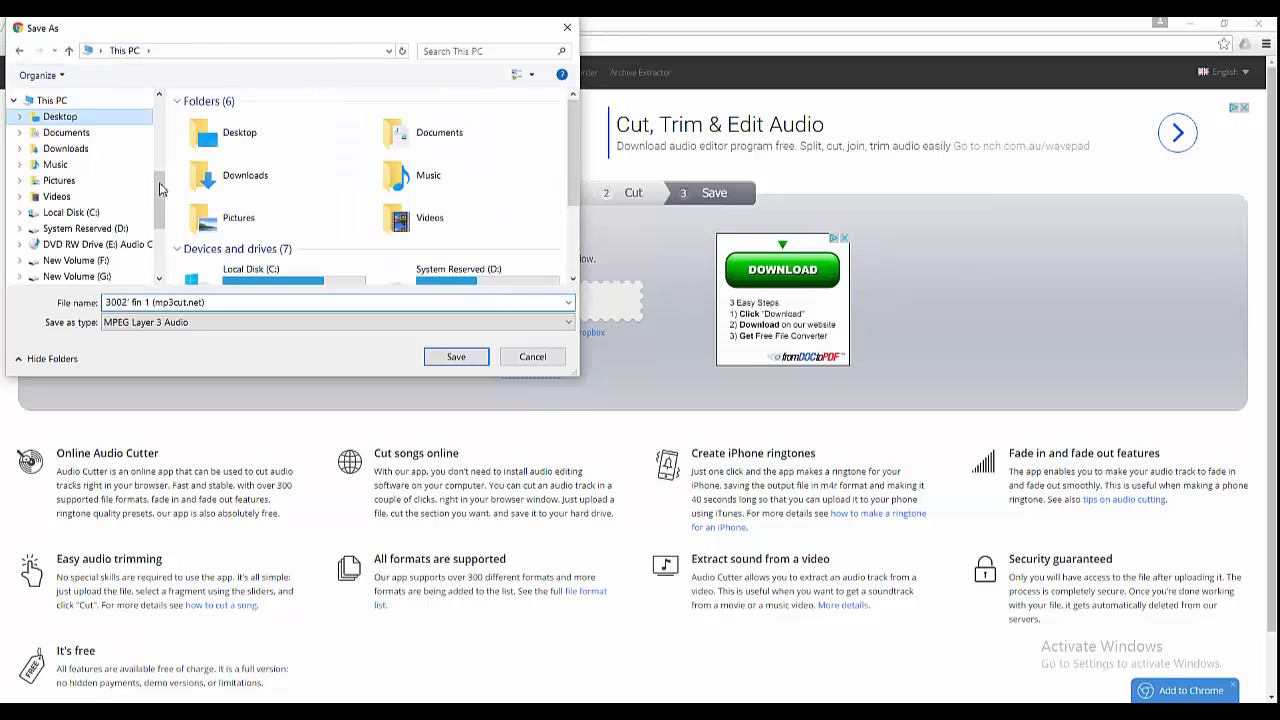
{"action": "left_click", "coordinate": [60, 116]}
{"action": "left_click", "coordinate": [456, 356]}
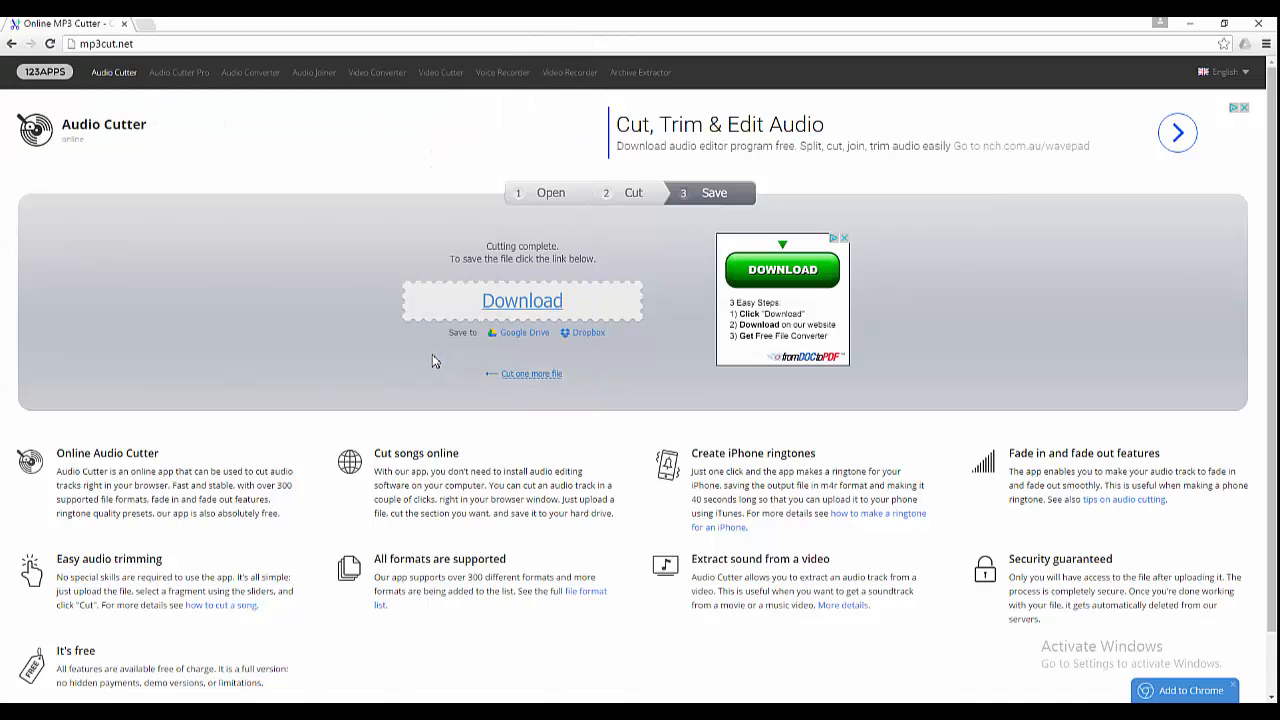
Rename the downloaded mp3cut.net clip on the Desktop to '3002 short' and start playing it
{"action": "key", "text": "alt+Tab"}
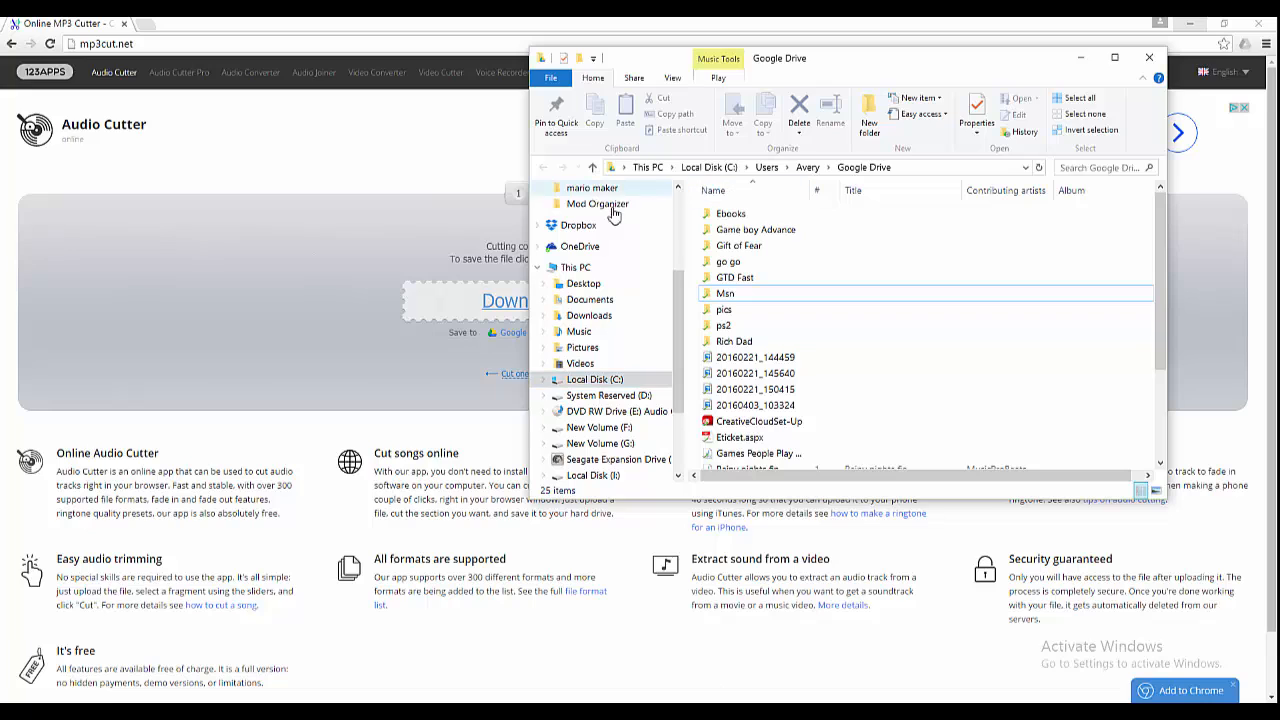
{"action": "scroll", "coordinate": [620, 280], "scroll_direction": "up", "scroll_amount": 3}
{"action": "left_click", "coordinate": [583, 380]}
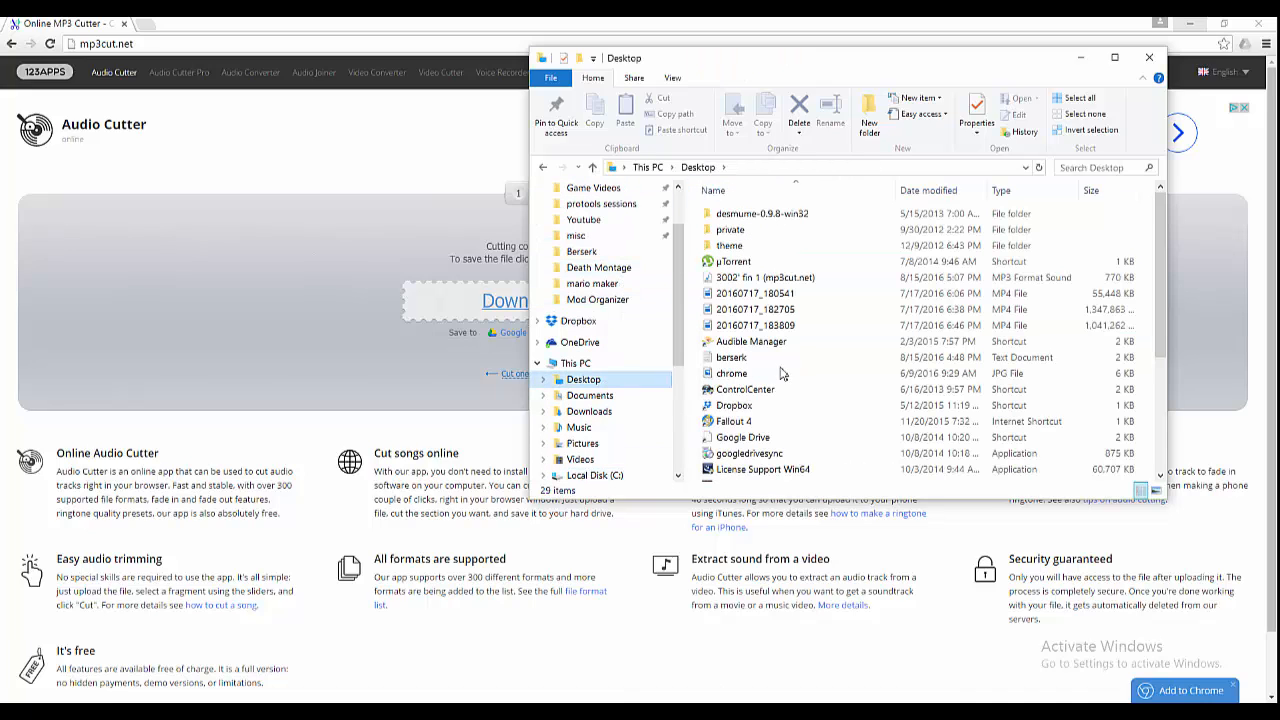
{"action": "left_click", "coordinate": [820, 278]}
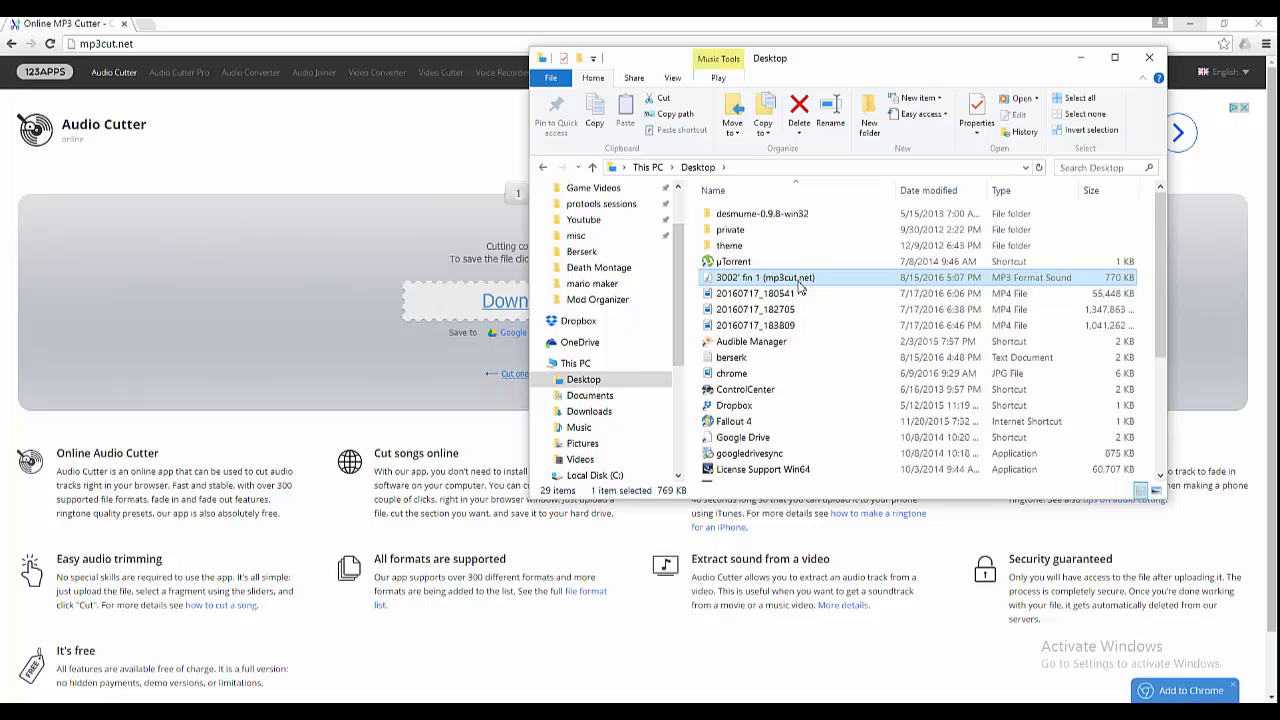
{"action": "left_click", "coordinate": [800, 280]}
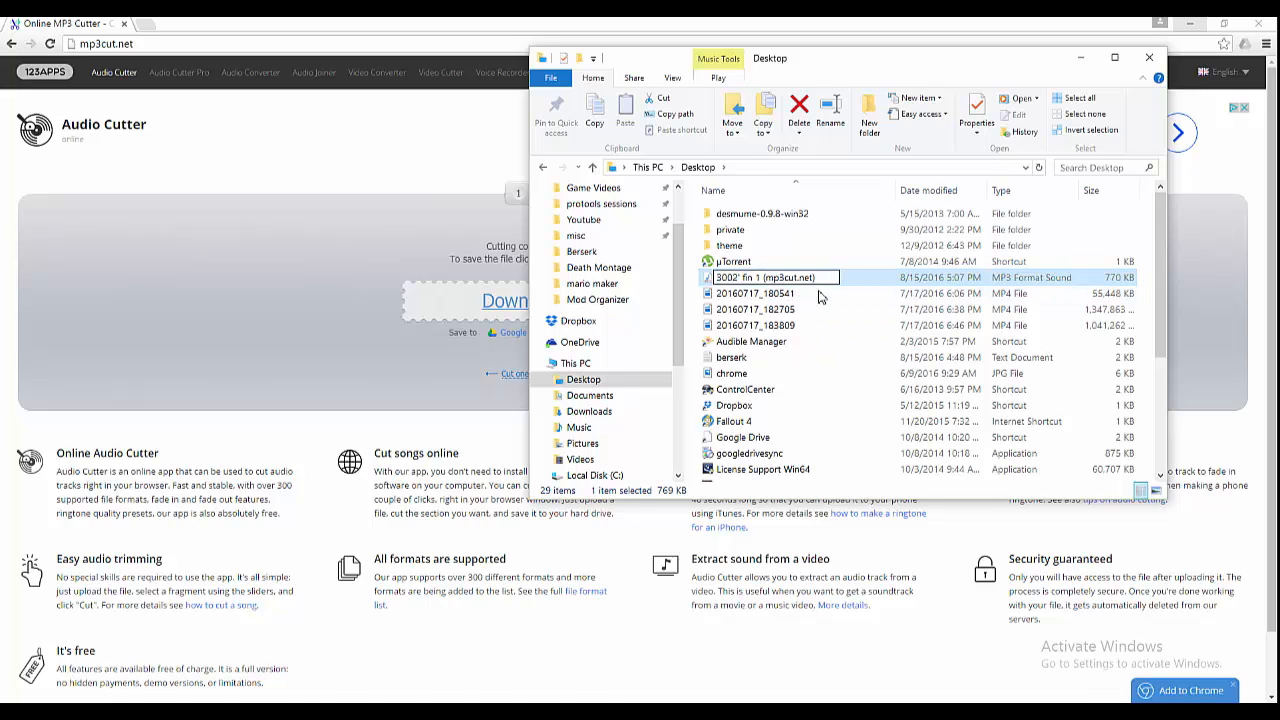
{"action": "left_click_drag", "start_coordinate": [818, 278], "coordinate": [741, 277]}
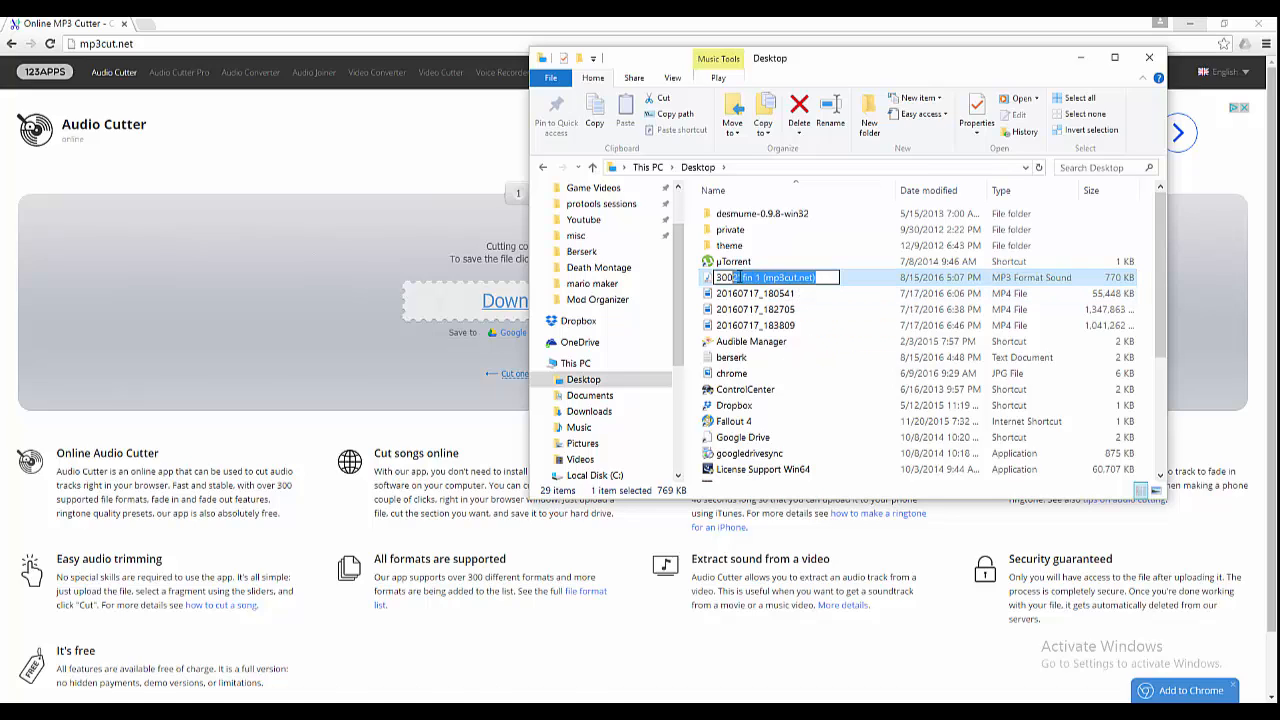
{"action": "key", "text": "BackSpace"}
{"action": "type", "text": "3002"}
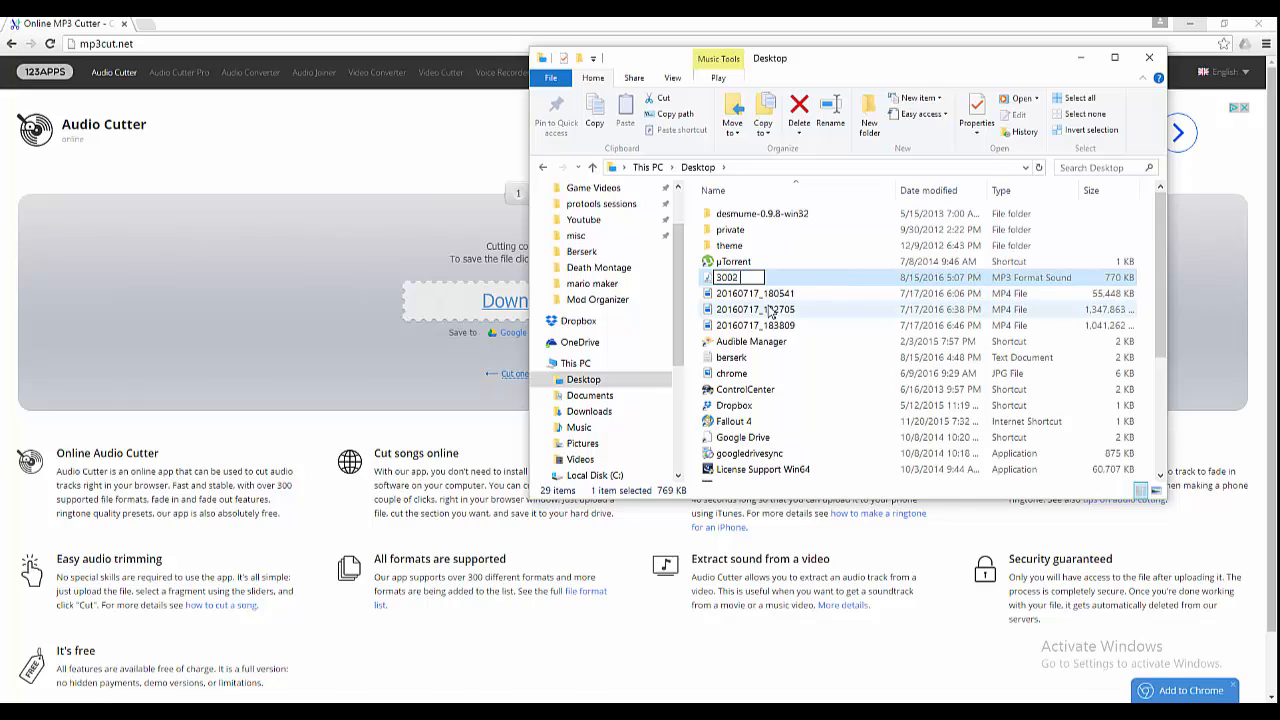
{"action": "type", "text": "short"}
{"action": "left_click", "coordinate": [728, 310]}
{"action": "double_click", "coordinate": [738, 277]}
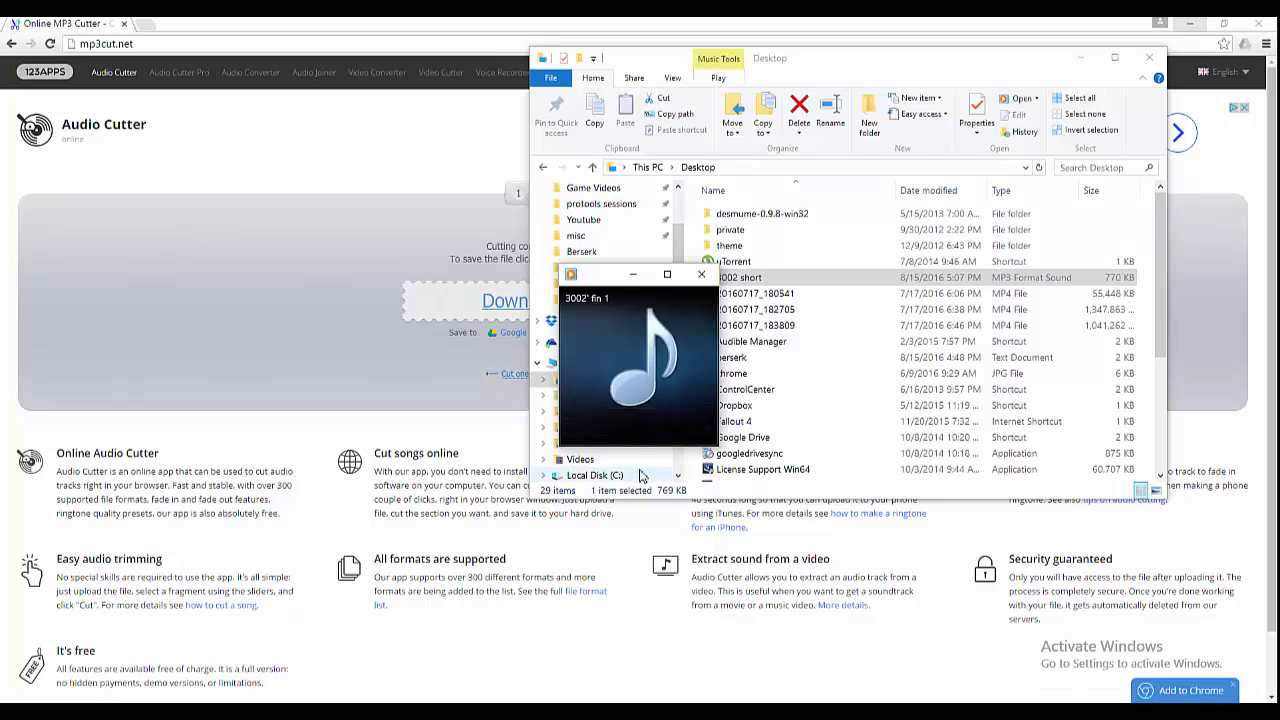
Close Windows Media Player after previewing '3002 short'
{"action": "left_click", "coordinate": [703, 276]}
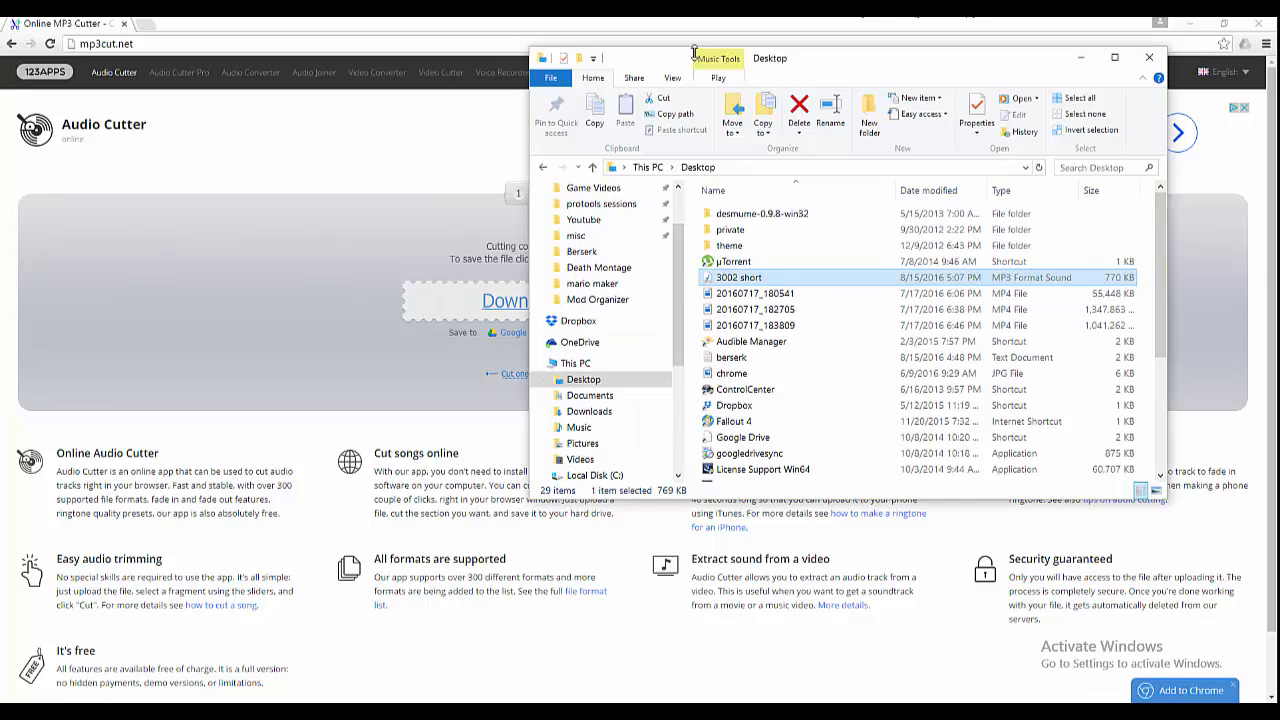
Close the Desktop File Explorer window, returning to the mp3cut.net cutting-complete page
{"action": "left_click", "coordinate": [1149, 57]}
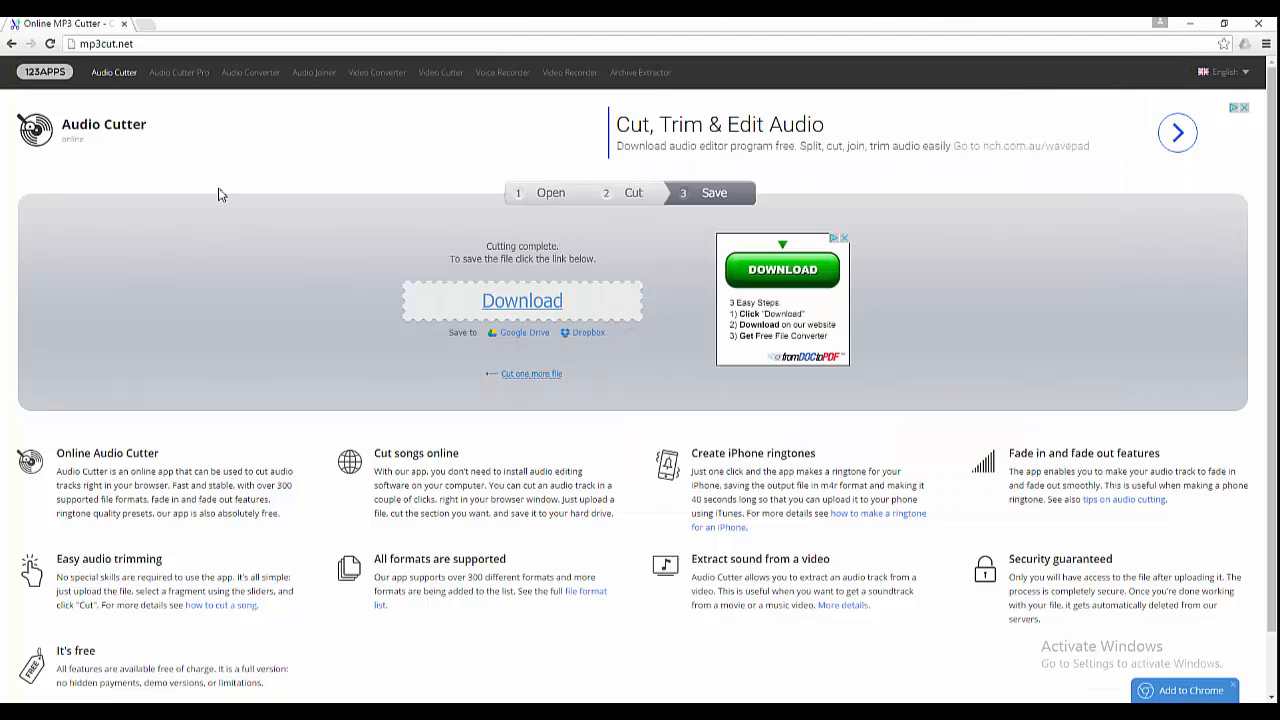